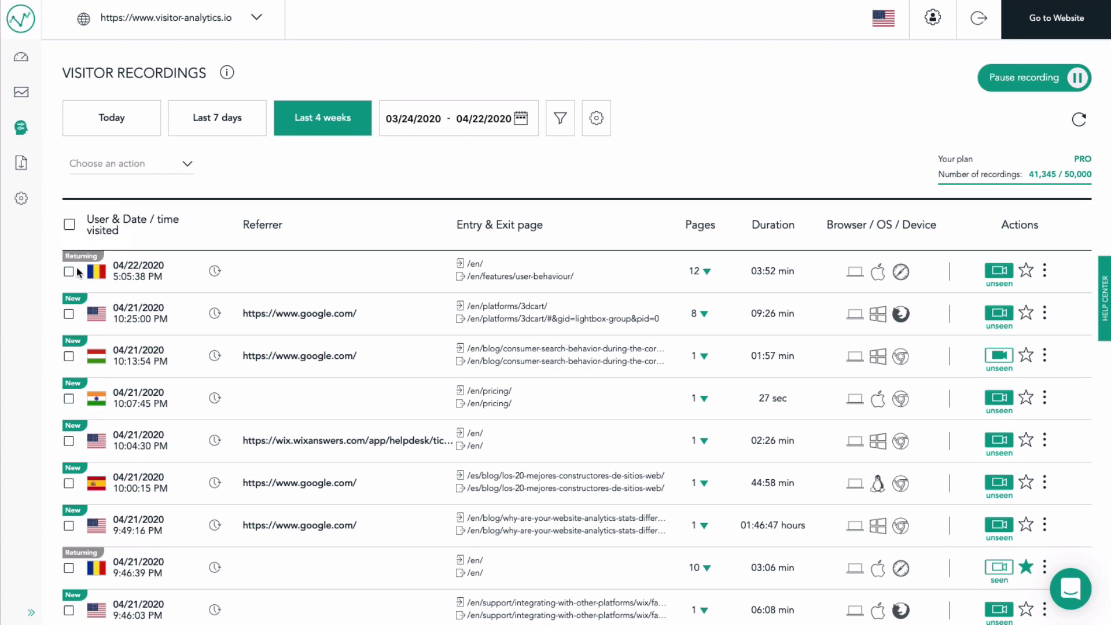
- Expand the first session's visited-pages list, then collapse it again
mouse_move(97, 276)
click(706, 271)
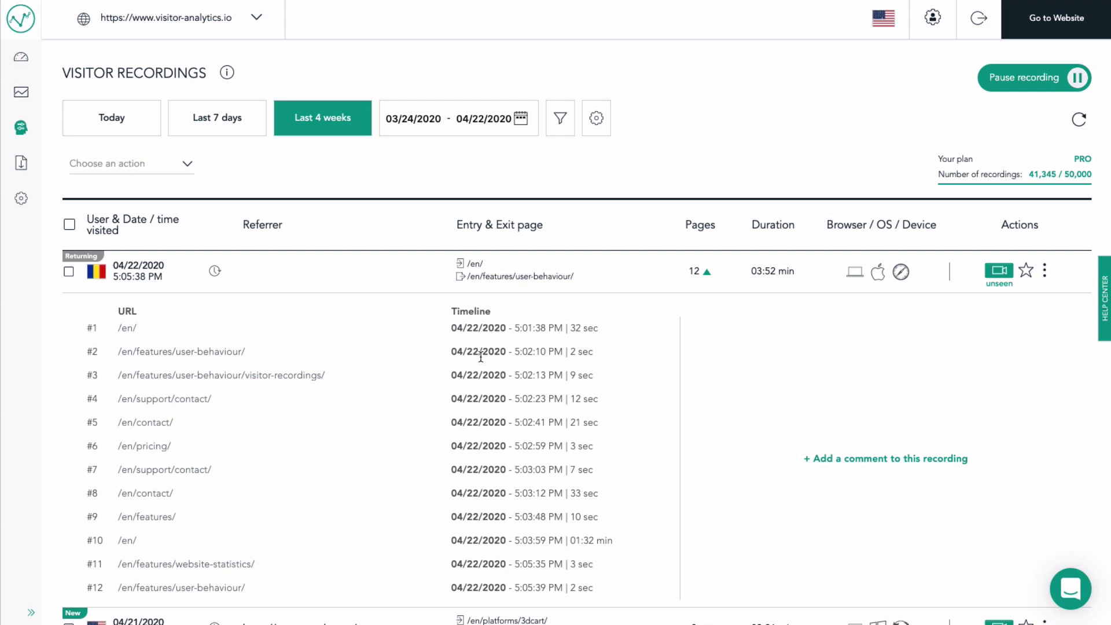
click(708, 270)
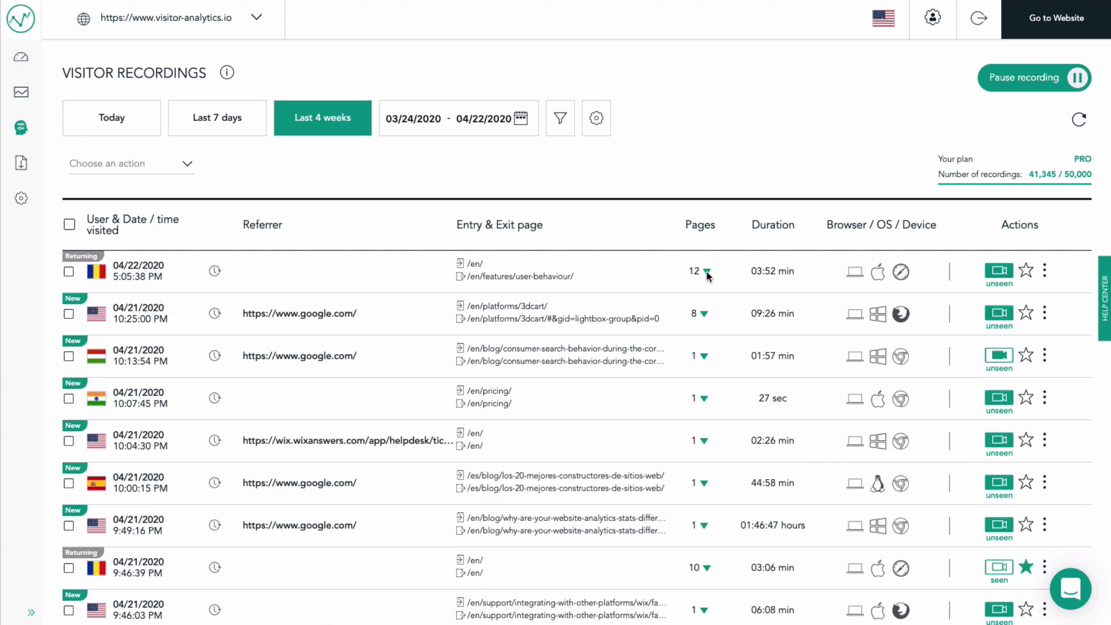
- Replay the first visitor session and seek the timeline to the contact form
click(1002, 272)
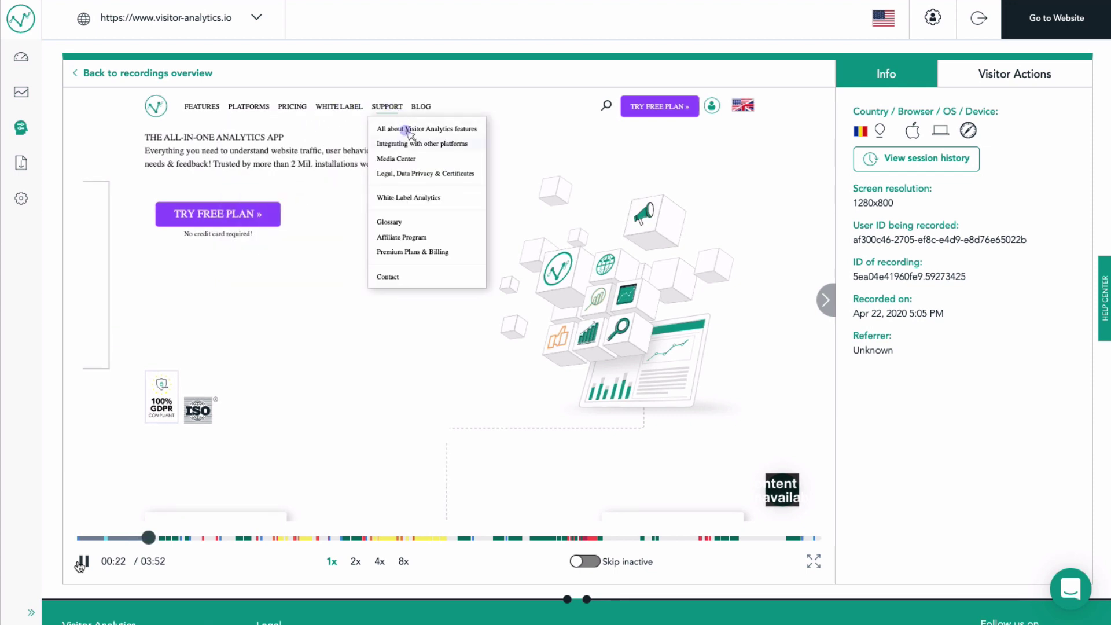
click(379, 538)
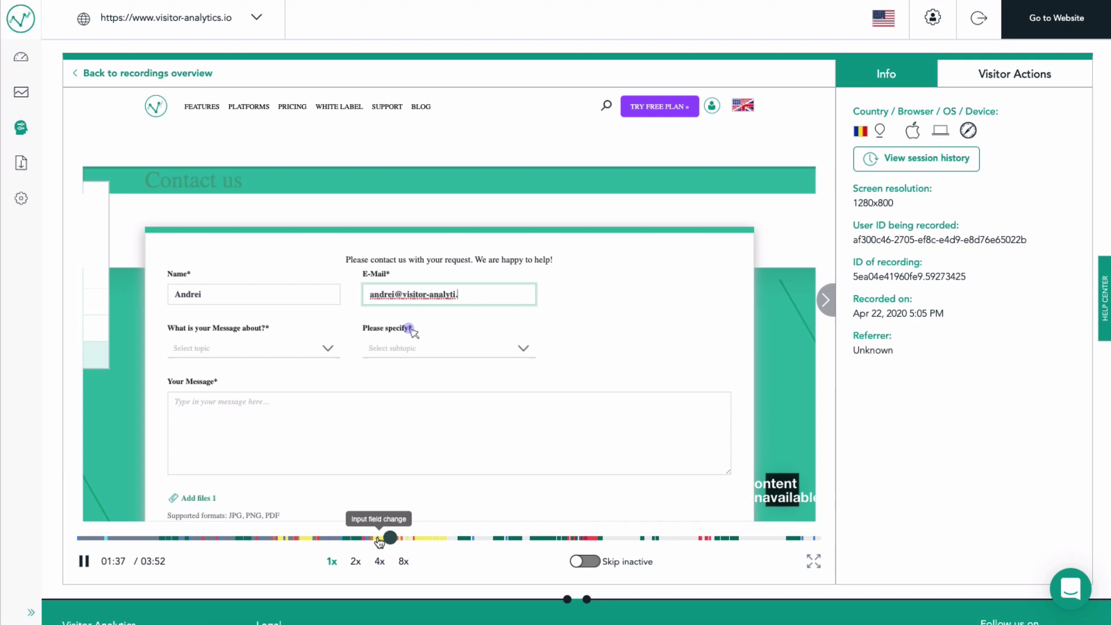
click(429, 538)
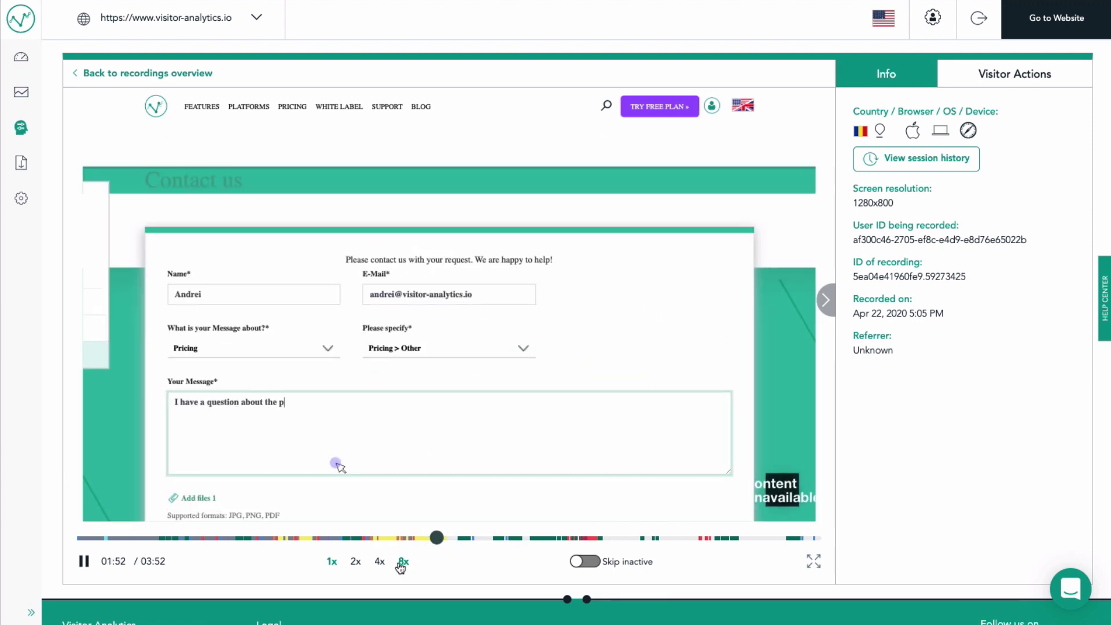
- Try 4x speed, turn on Skip inactive, then settle on 2x playback
click(381, 562)
click(599, 566)
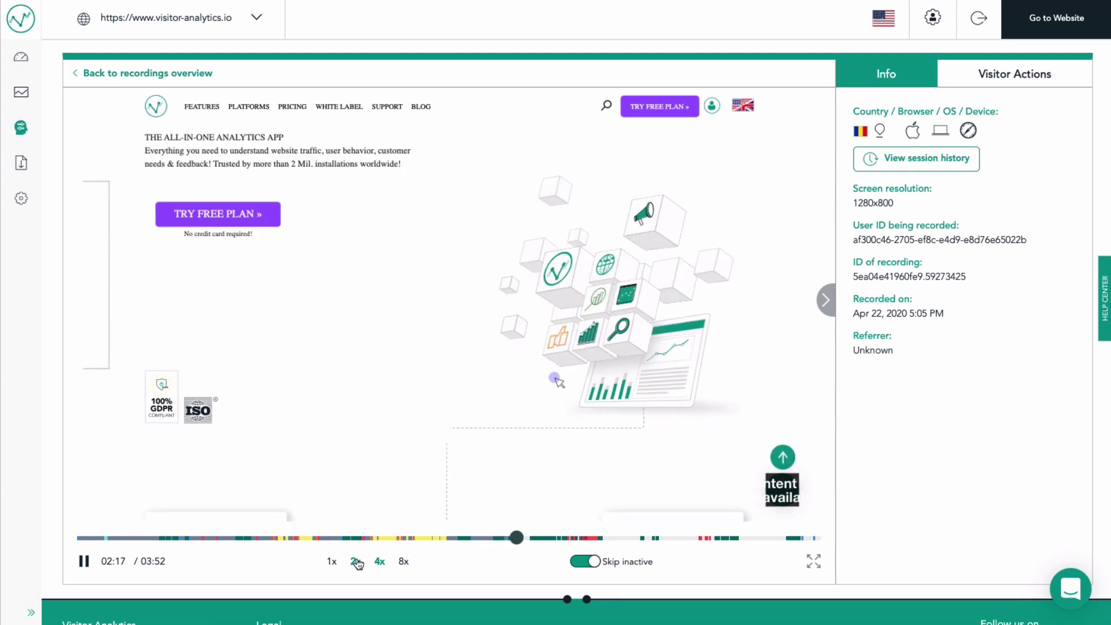
click(357, 561)
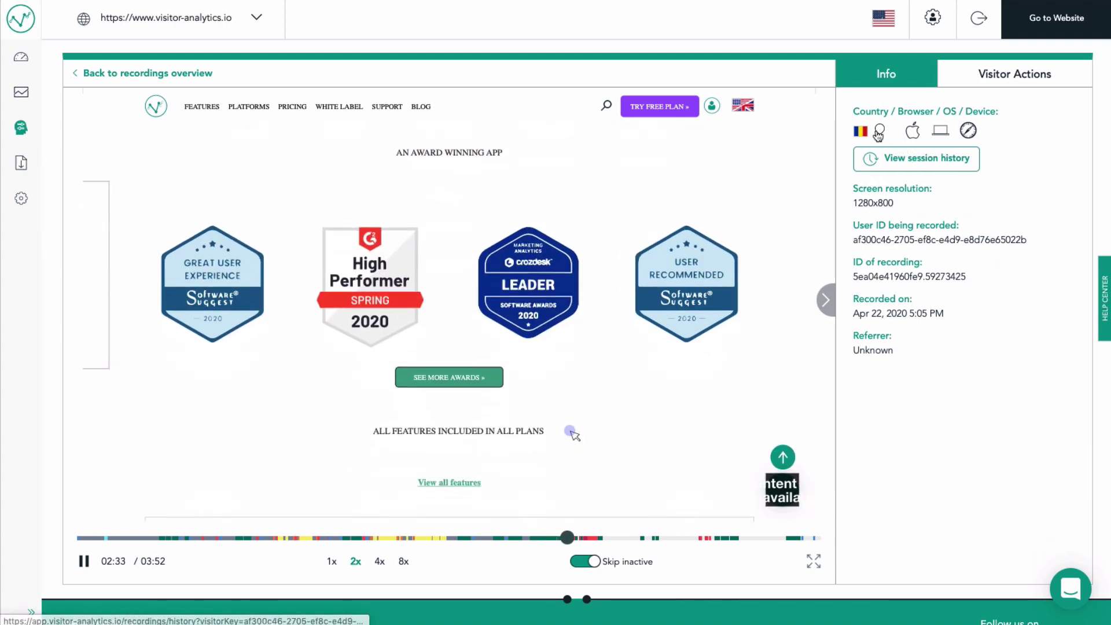
- Show the Visitor Actions list, return to 1x speed, move the replay to about 02:59, and resume playing
click(999, 69)
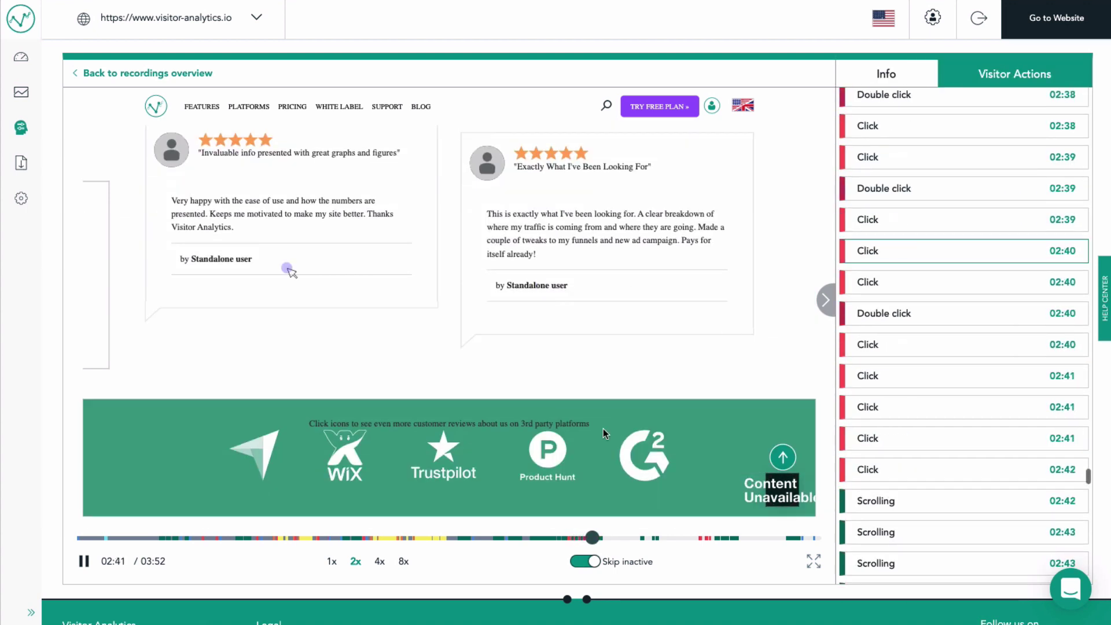
click(331, 562)
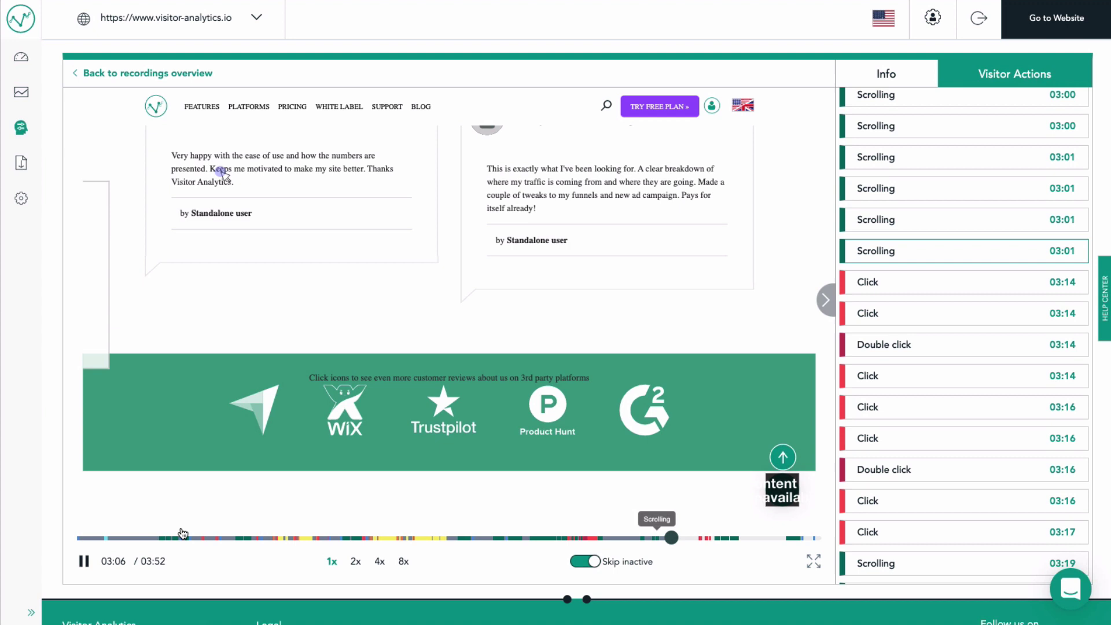
click(652, 538)
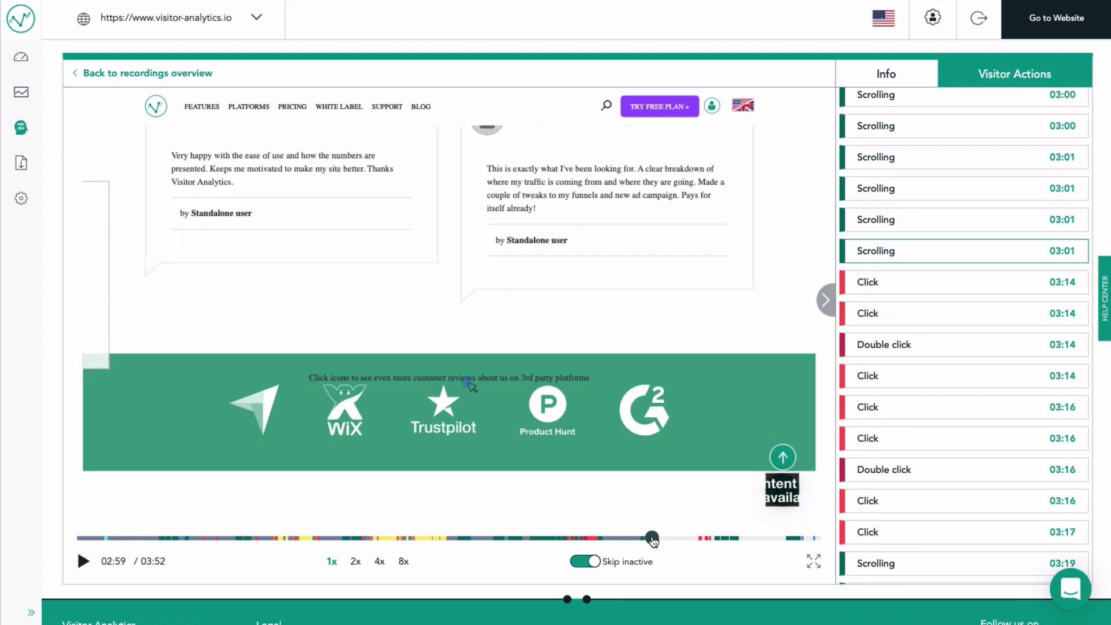
click(652, 539)
click(84, 560)
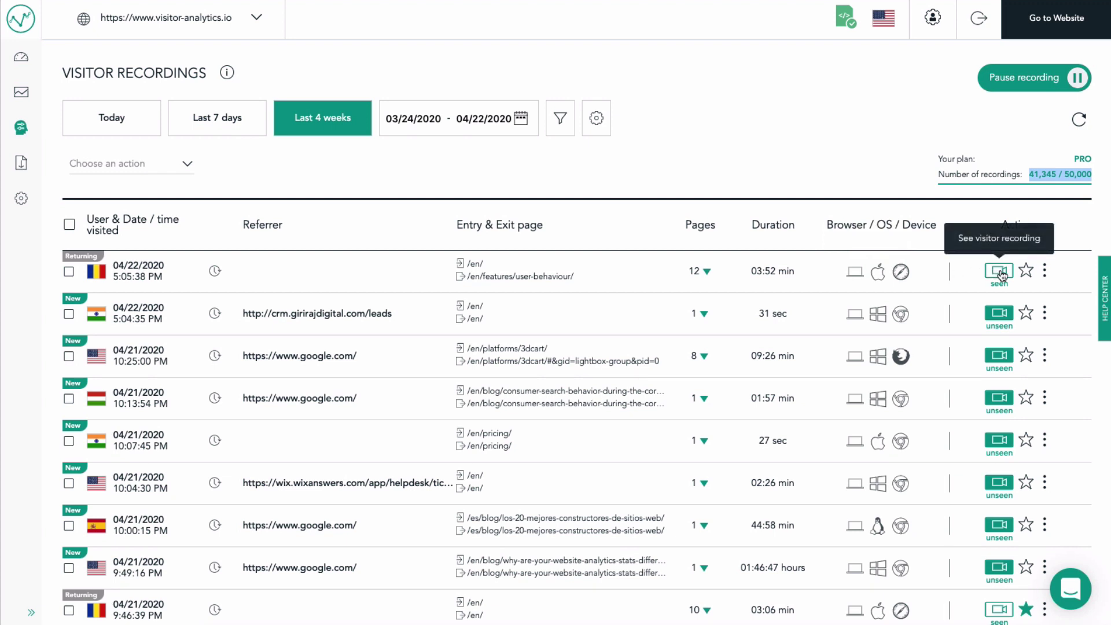
- Star the first recording and save a comment telling a colleague 'you have to see this'
click(1024, 272)
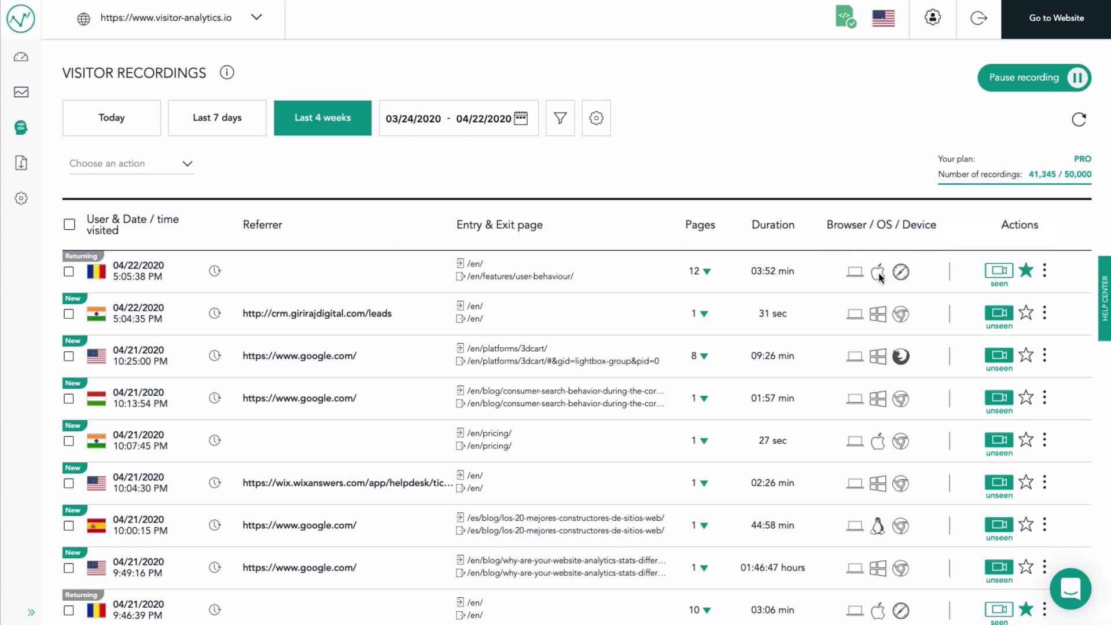
click(706, 272)
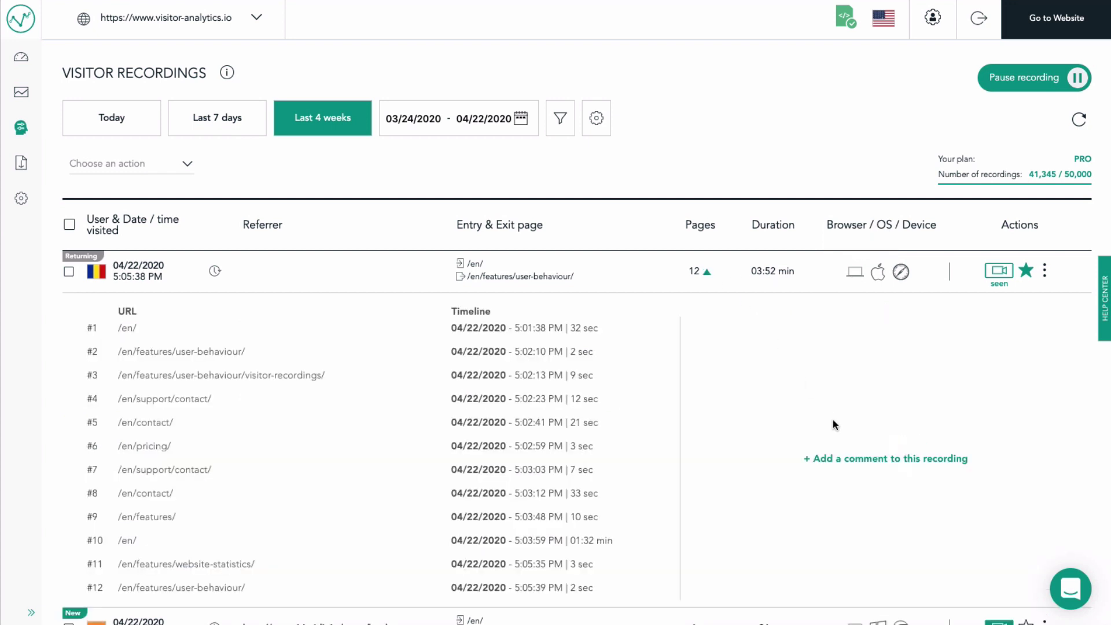
click(845, 460)
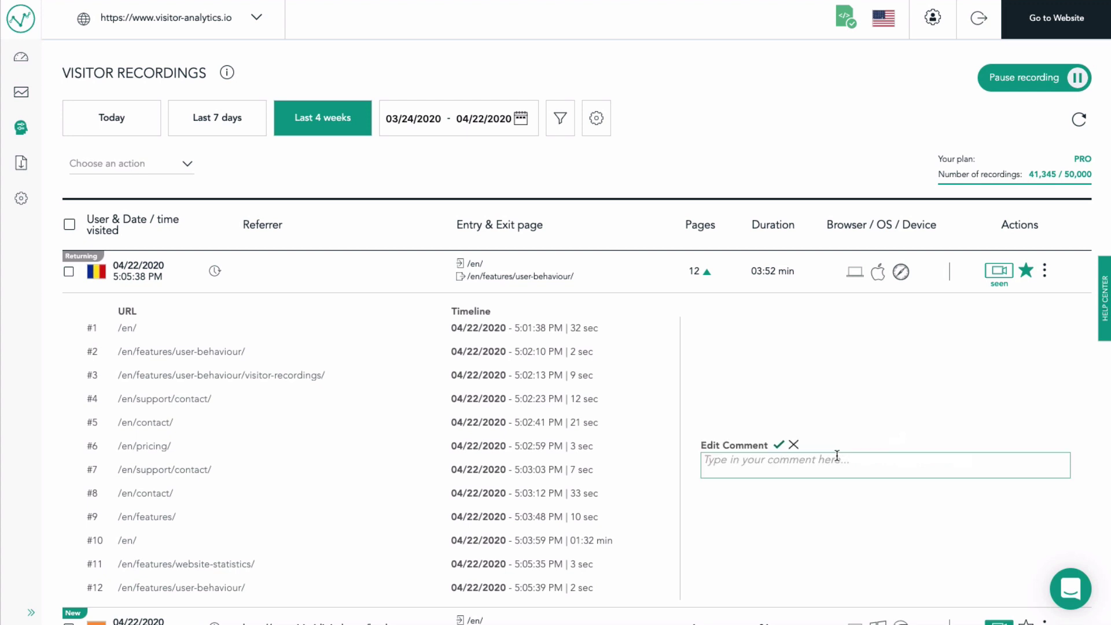
click(836, 459)
text(Raul, you hav)
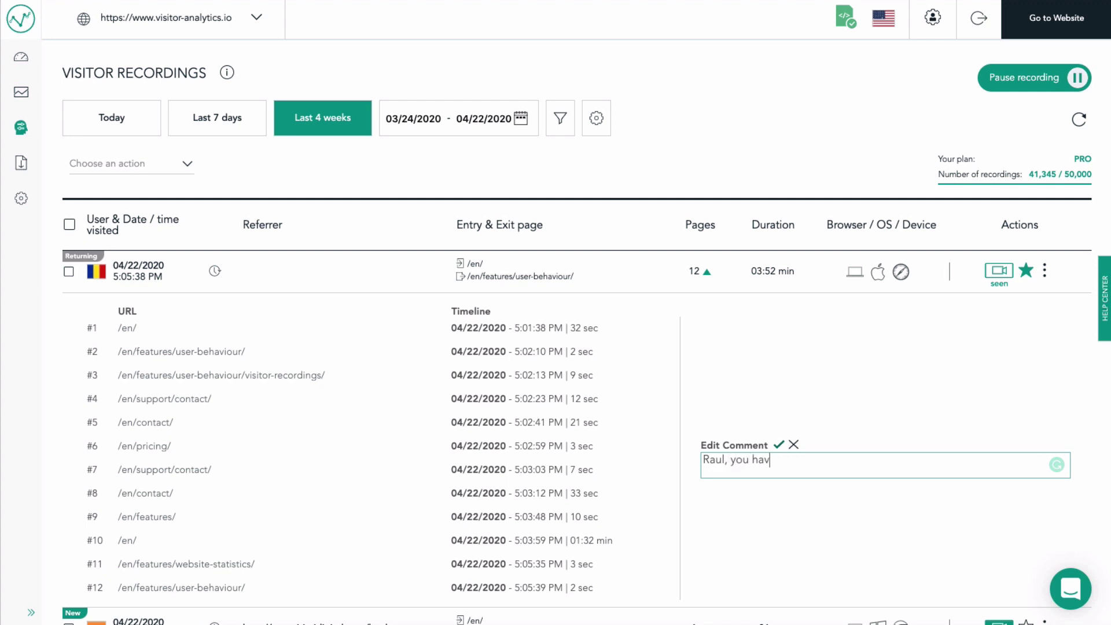
text(e to see this!)
click(778, 445)
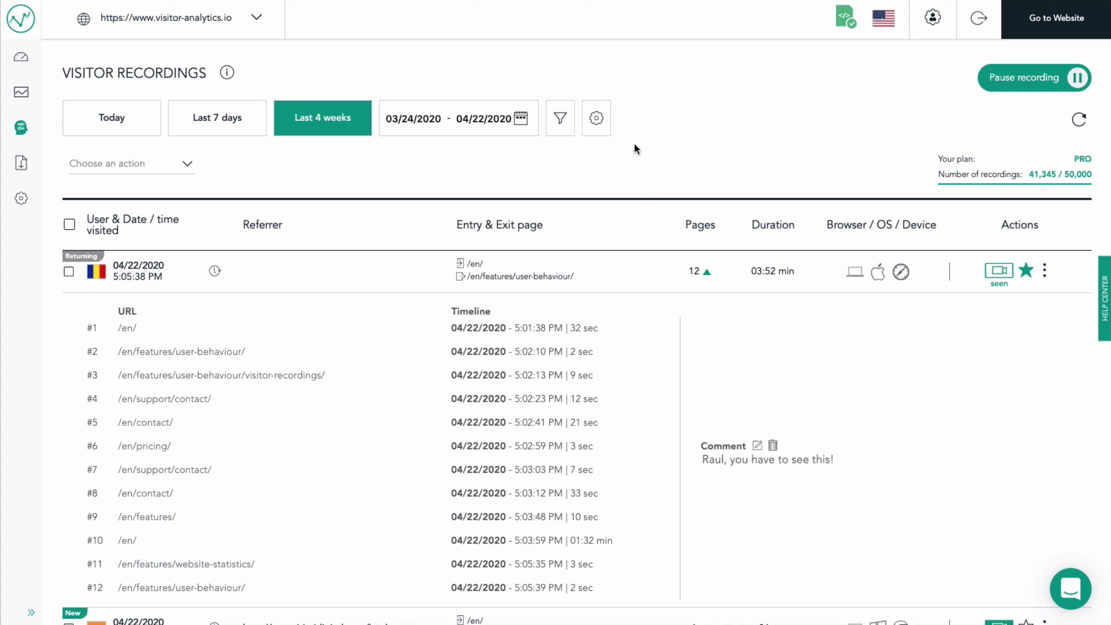
- Add a General filter so that Country is Germany
click(565, 122)
click(122, 196)
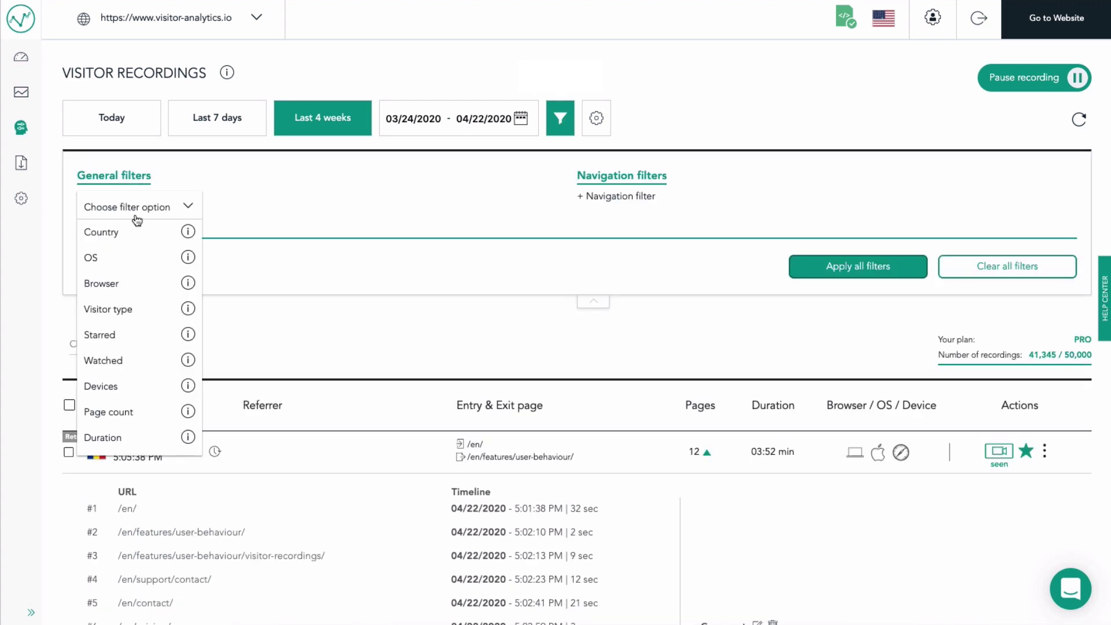
click(149, 231)
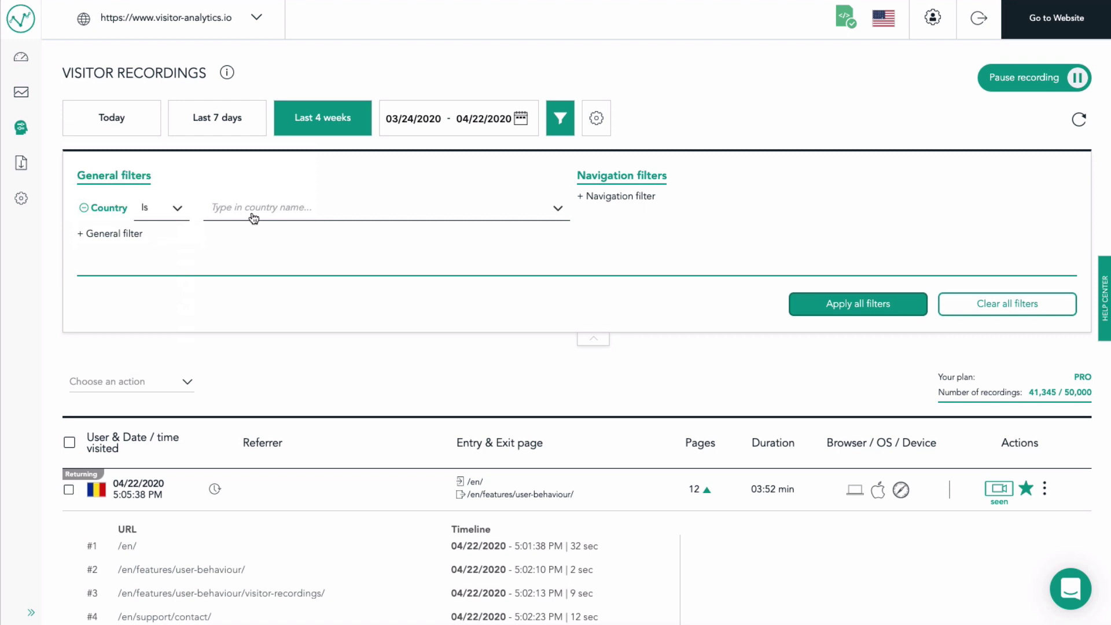
click(254, 216)
text(germa)
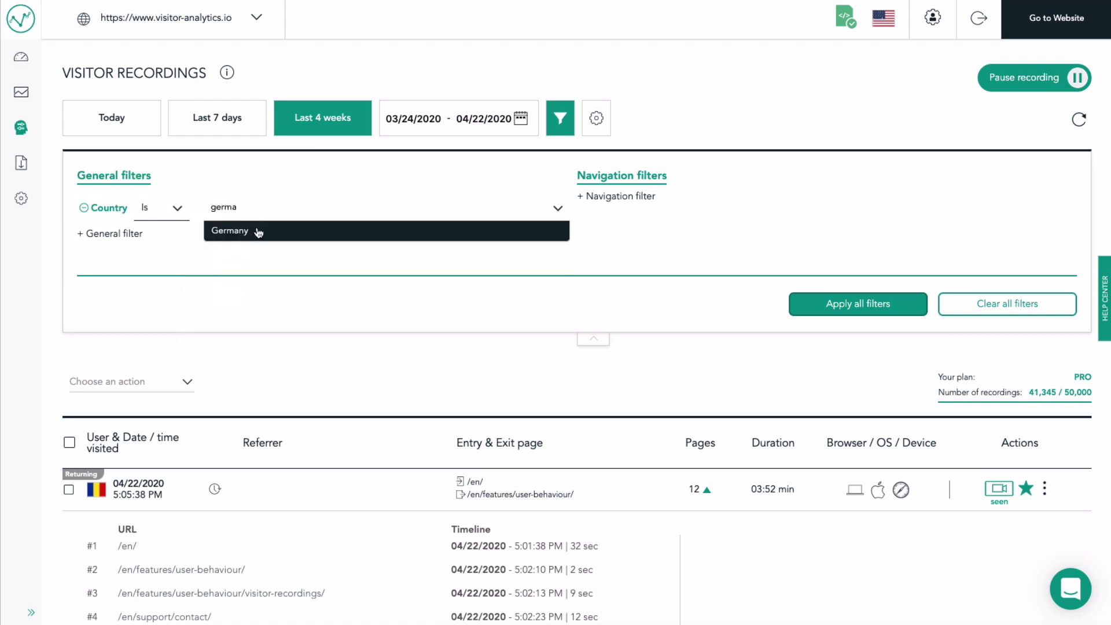
click(258, 231)
- Add a Navigation filter for entry page 'blo' and apply all filters
click(609, 200)
click(616, 227)
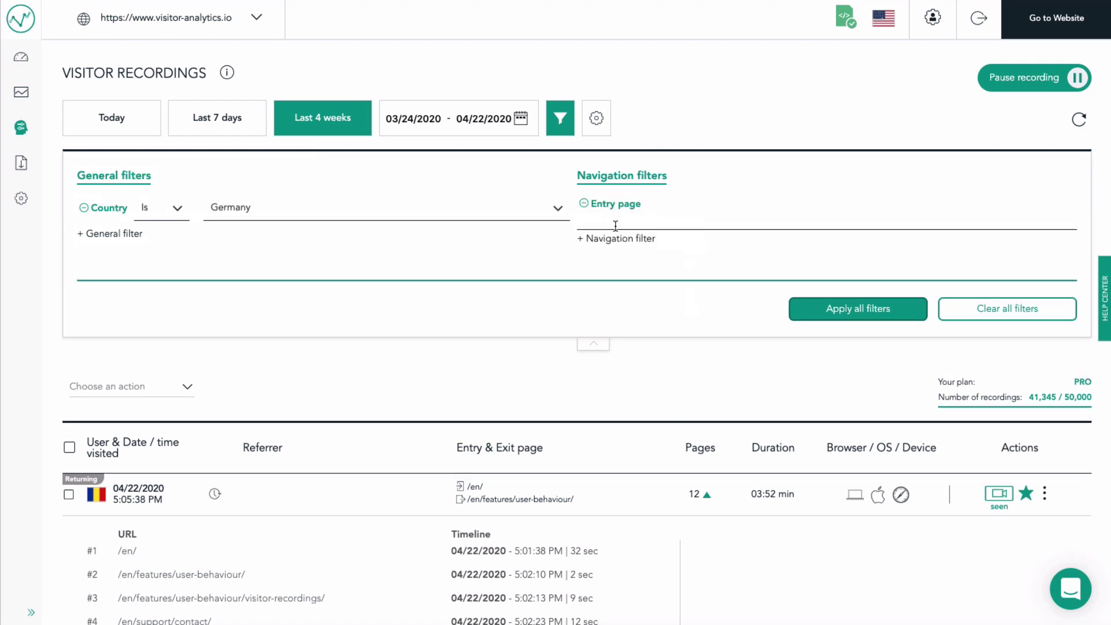
text(blog)
click(856, 308)
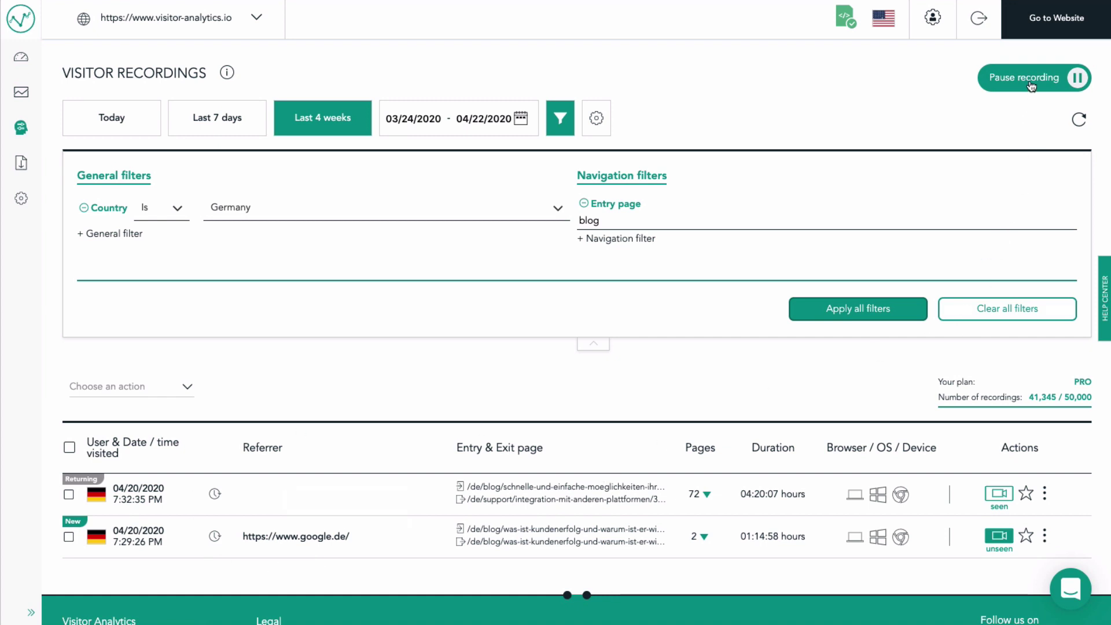
- Clear all filters, then pause and resume visitor session recording
click(1008, 303)
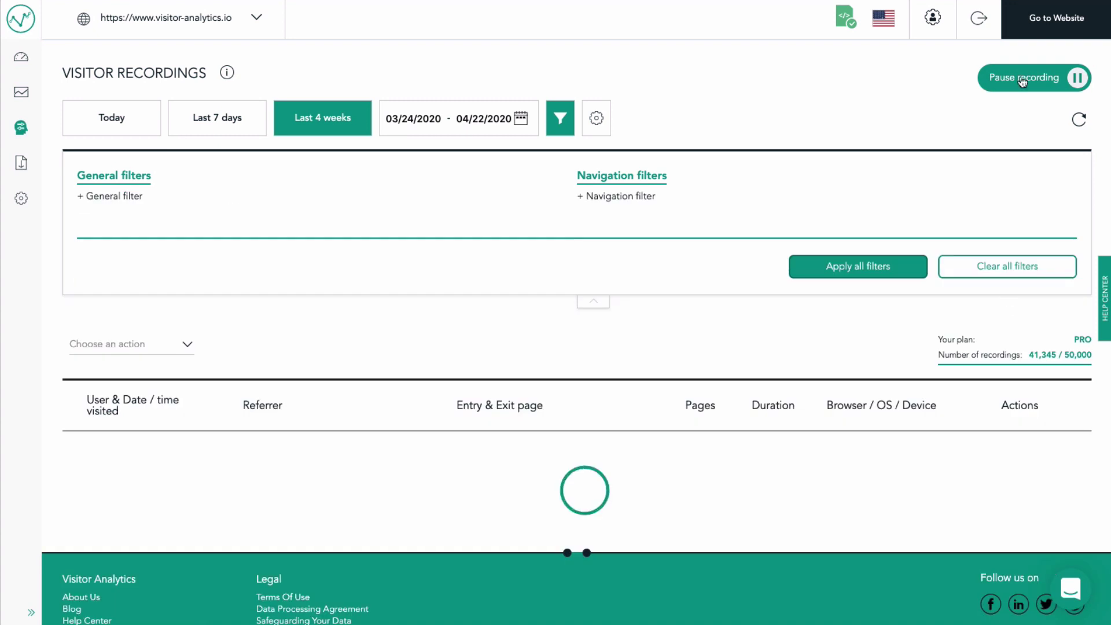
click(1012, 80)
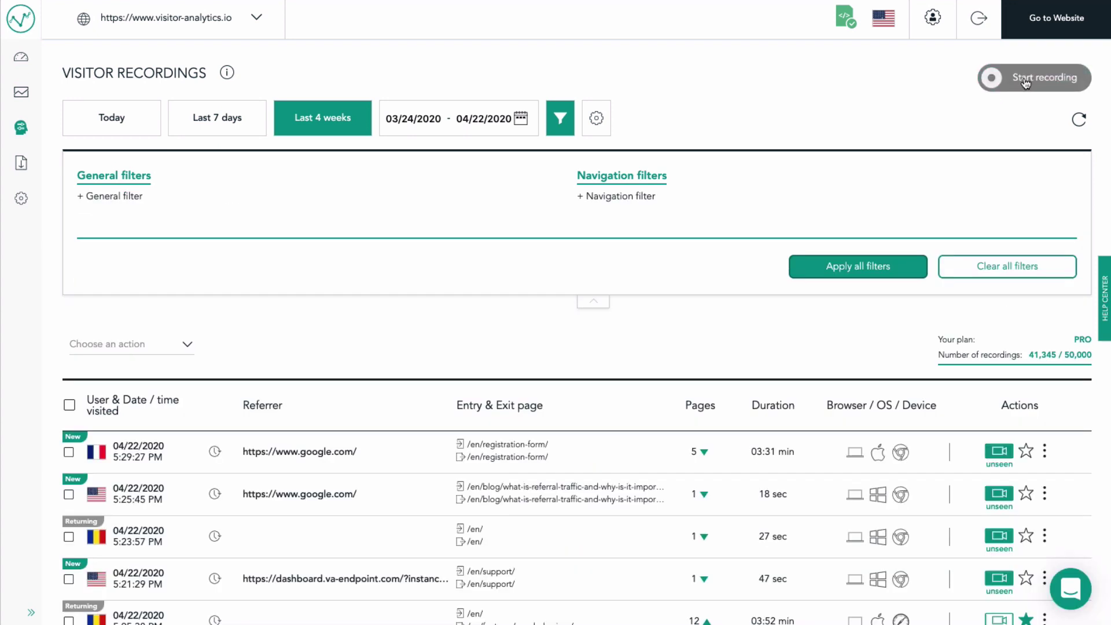
click(1013, 81)
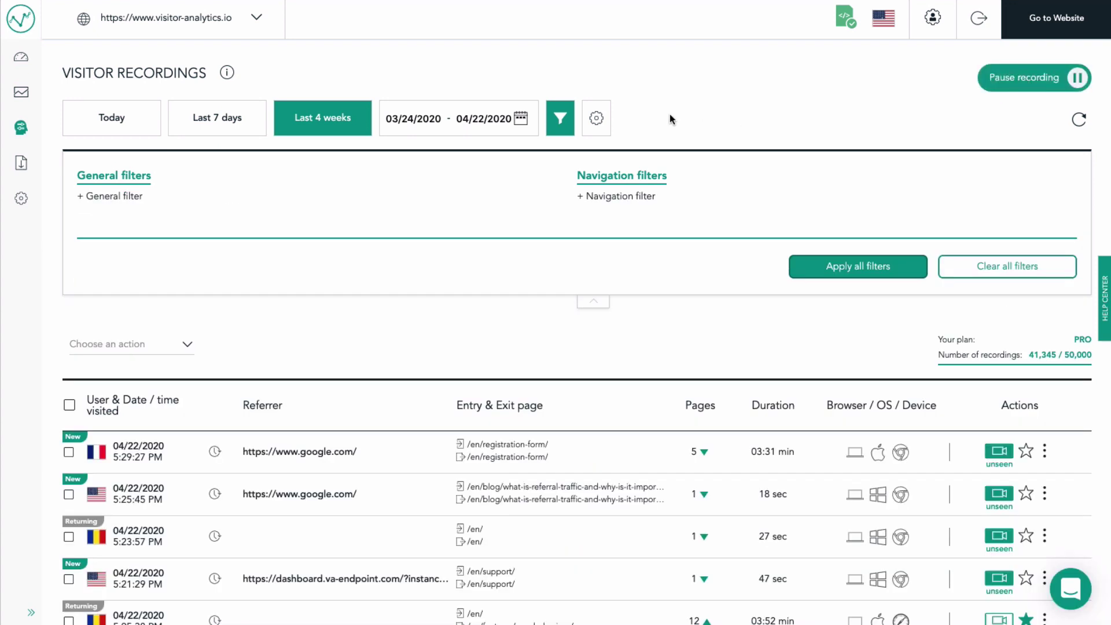
- Set recording to Specific pages, click & scroll sessions only, and a 10 sec minimum duration
click(598, 118)
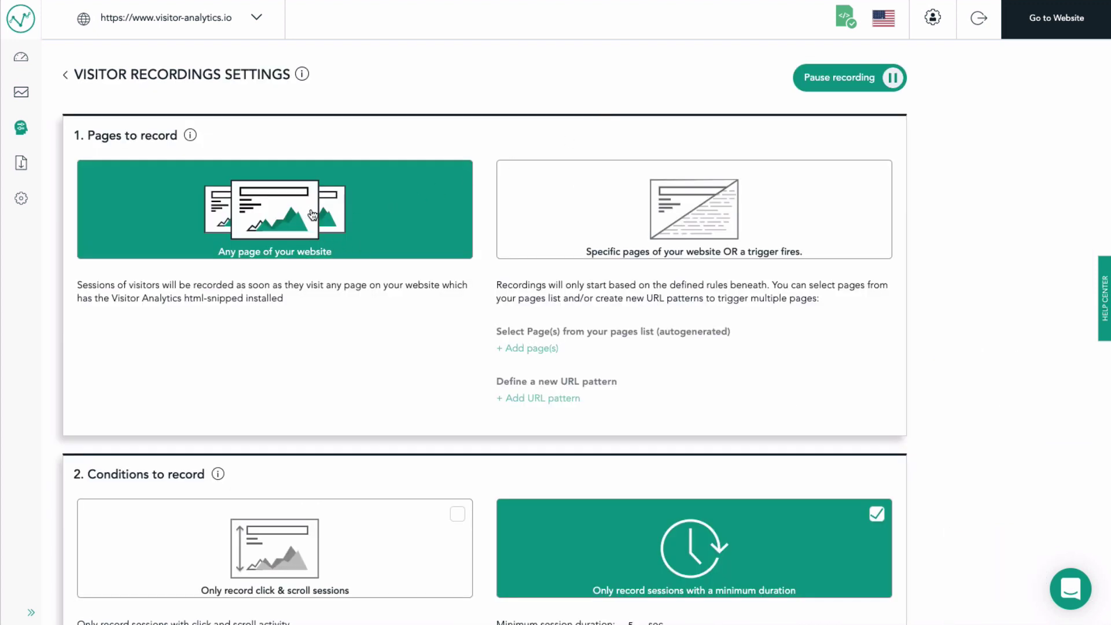
click(589, 211)
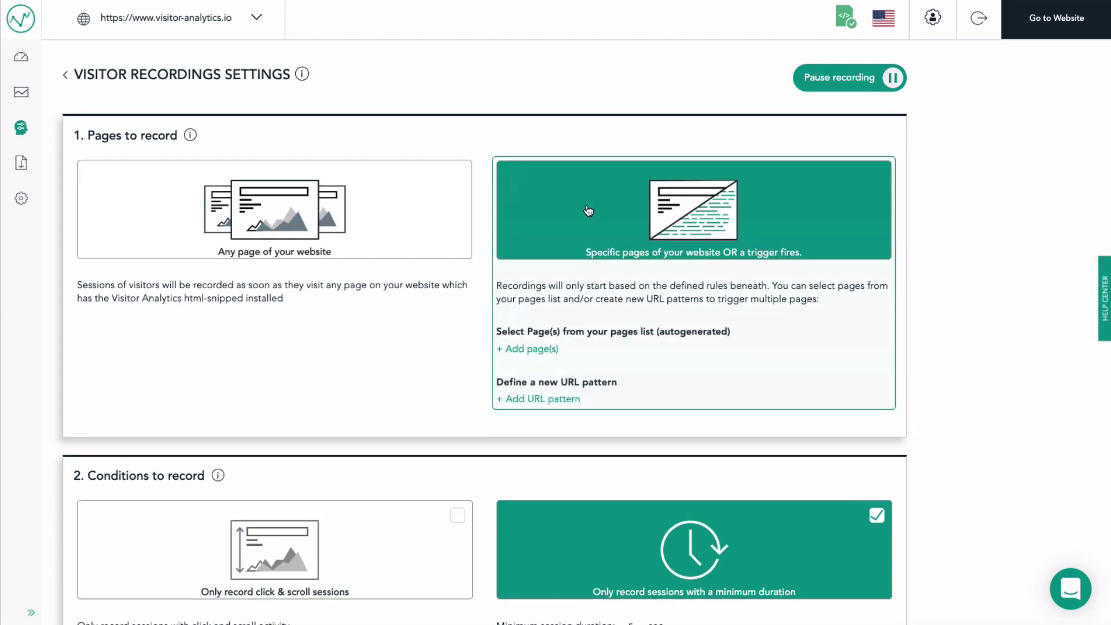
scroll(420, 328, down, 3)
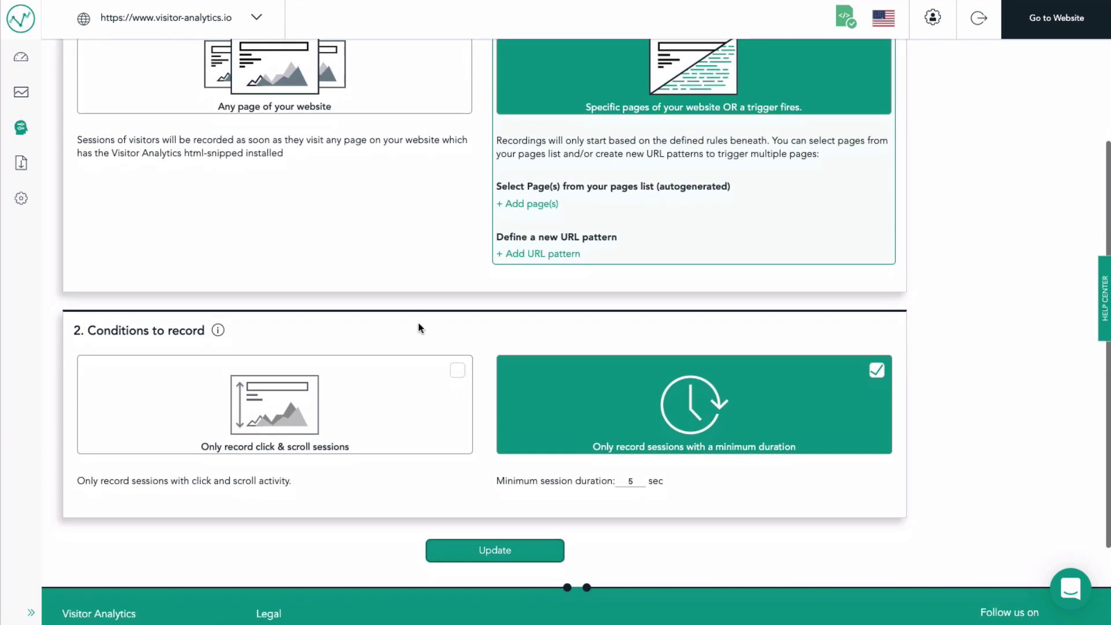
scroll(421, 328, down, 1)
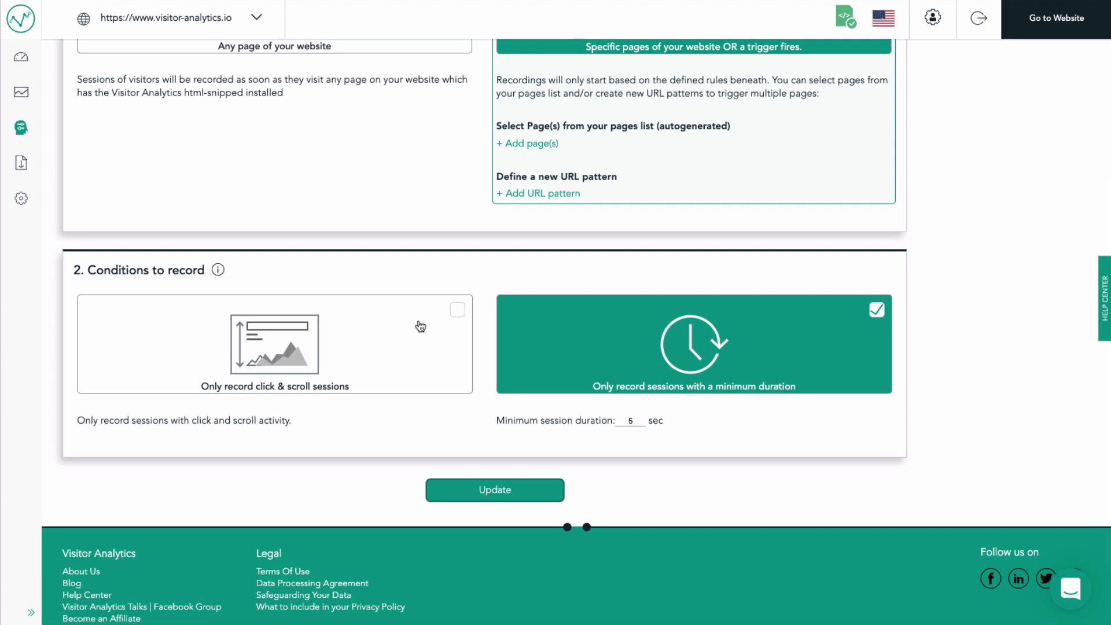
click(421, 327)
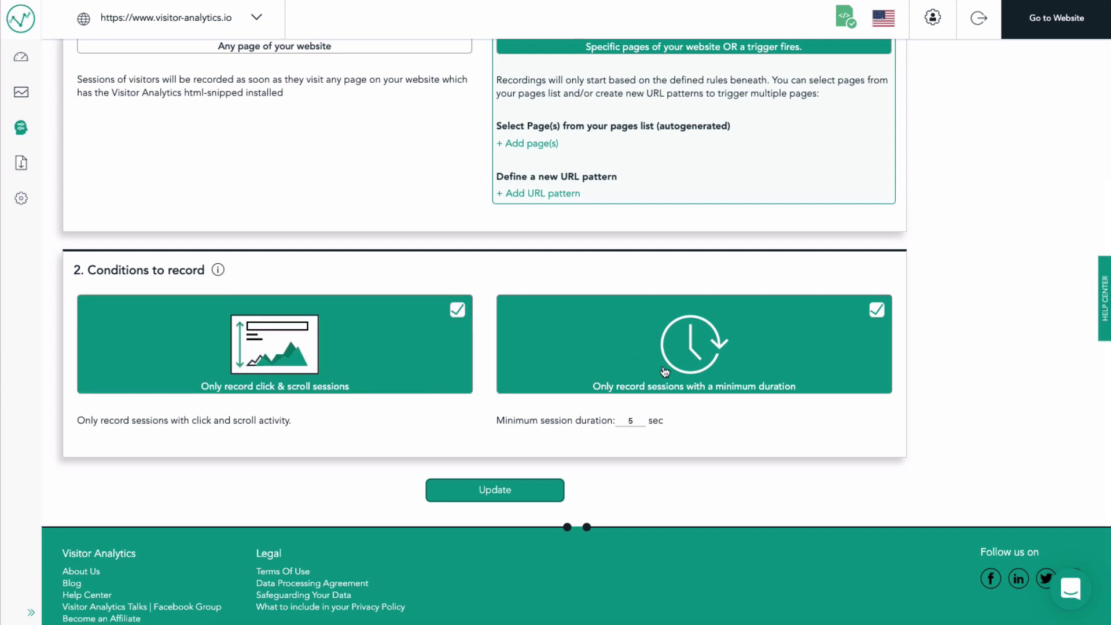
click(631, 420)
text(10)
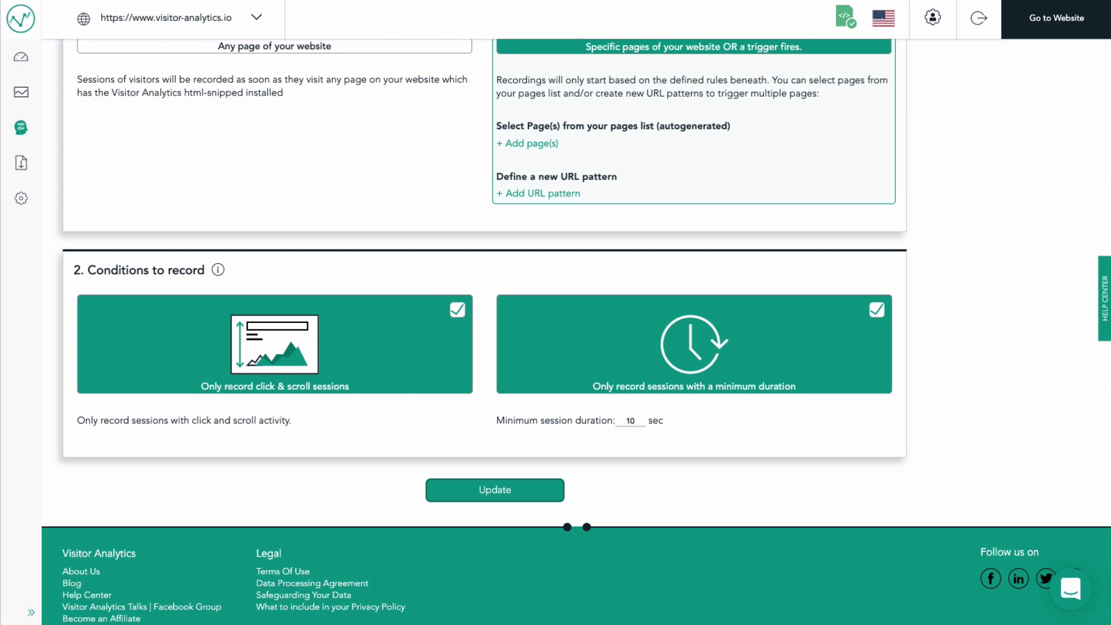